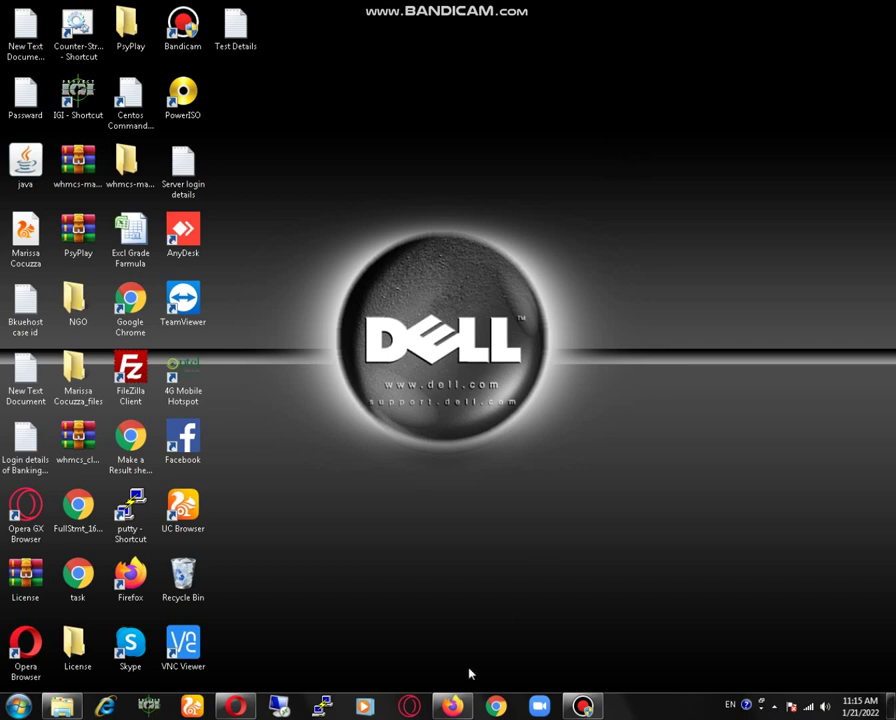
Launch Firefox from the taskbar to a blank New Tab page.
left_click(452, 706)
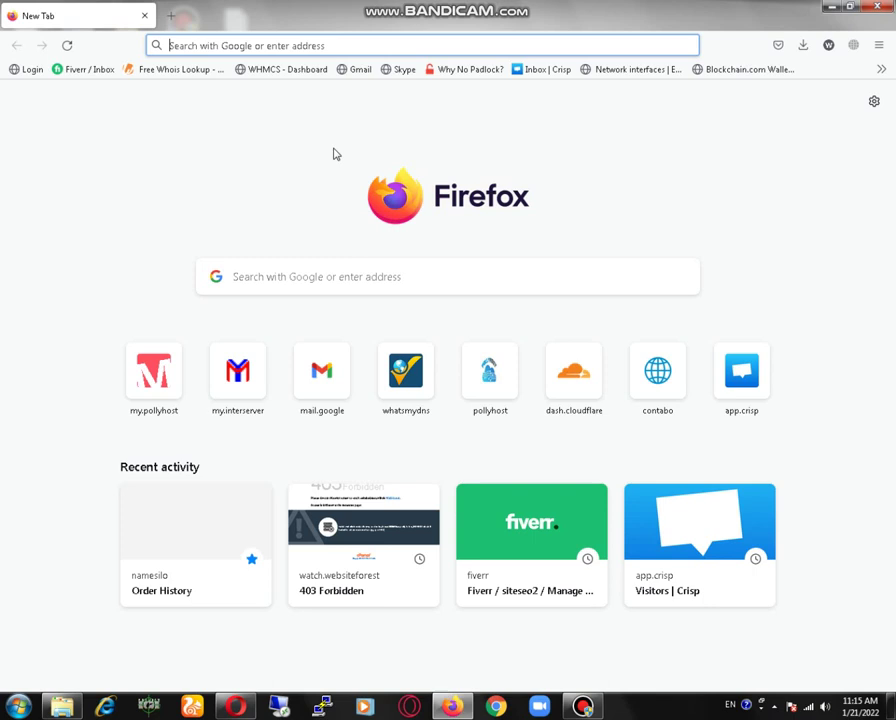
Go to my.pollyhost.com using the address bar's autofill.
left_click(319, 44)
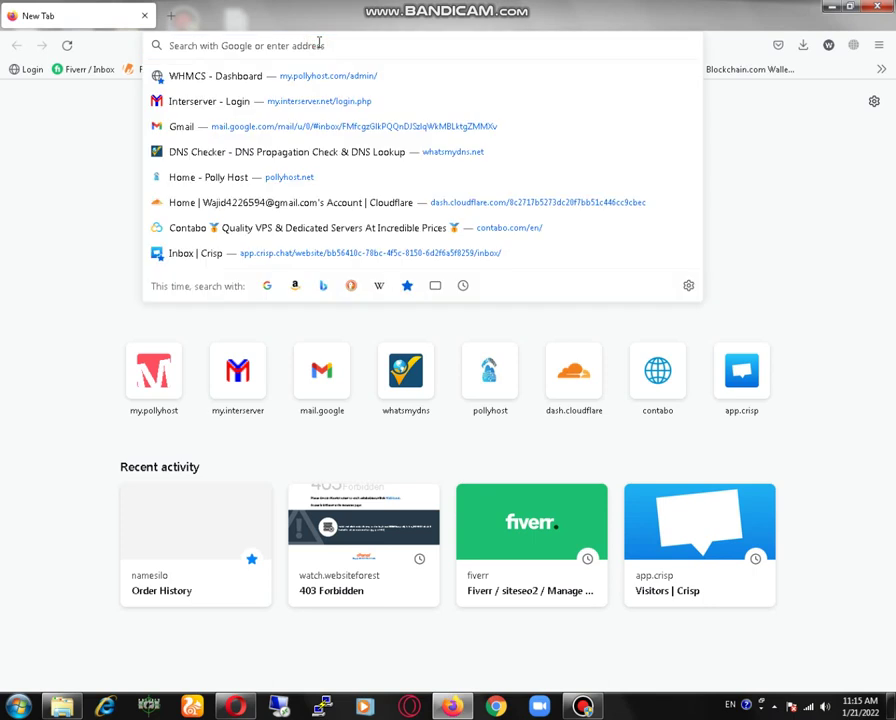
type("my")
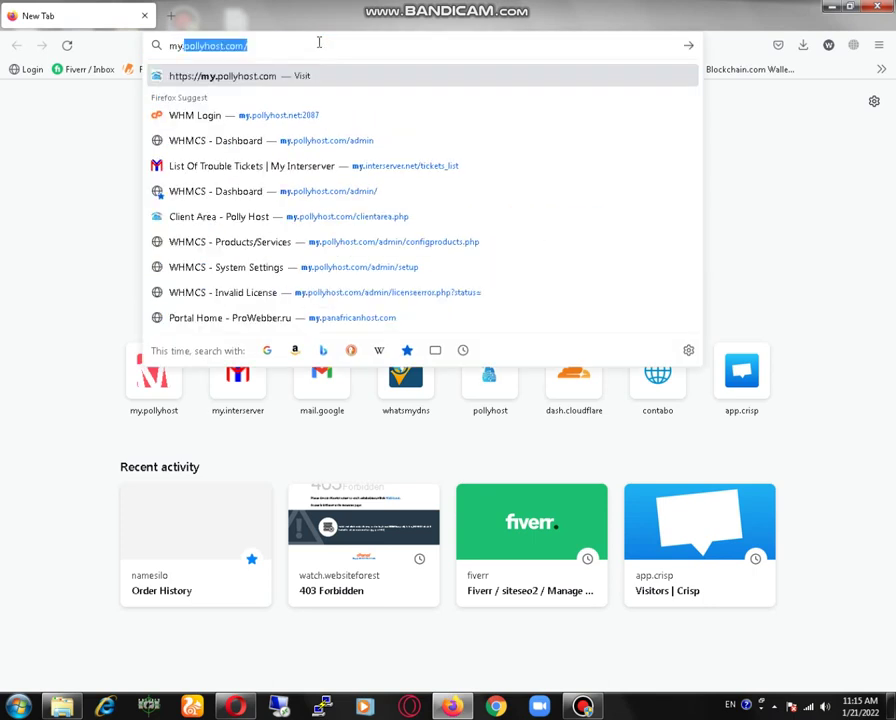
key("Return")
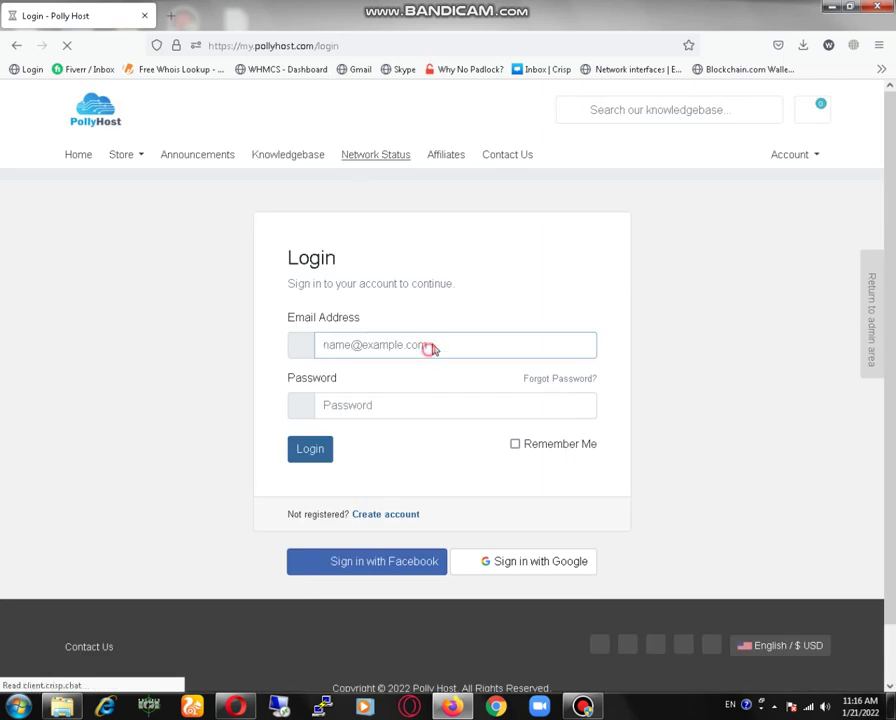
Fill the login from Firefox's saved credentials and complete the Google sign-in.
left_click(432, 345)
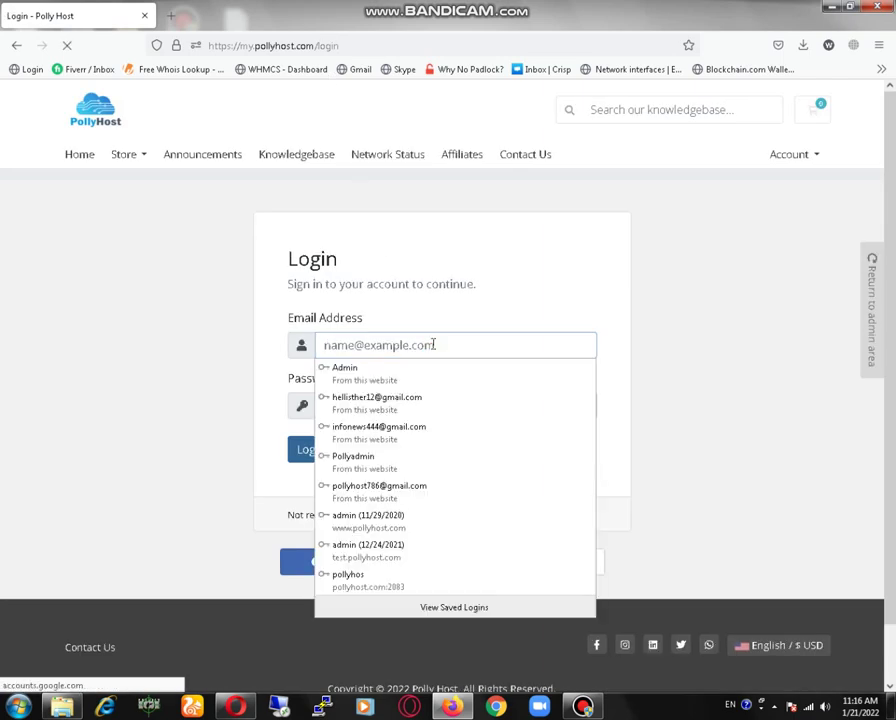
type("pollyho")
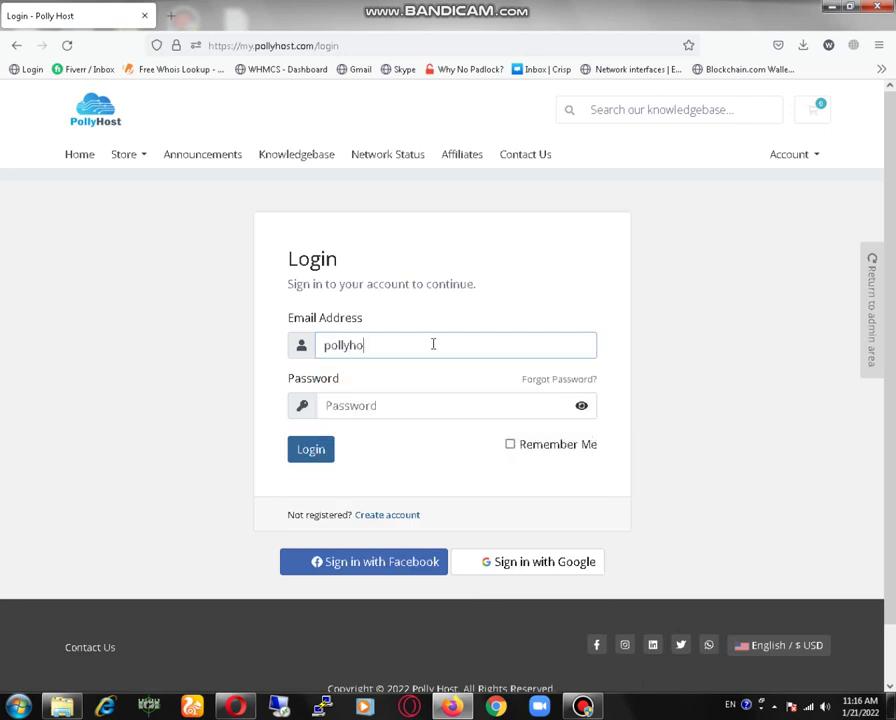
key("Down")
key("Return")
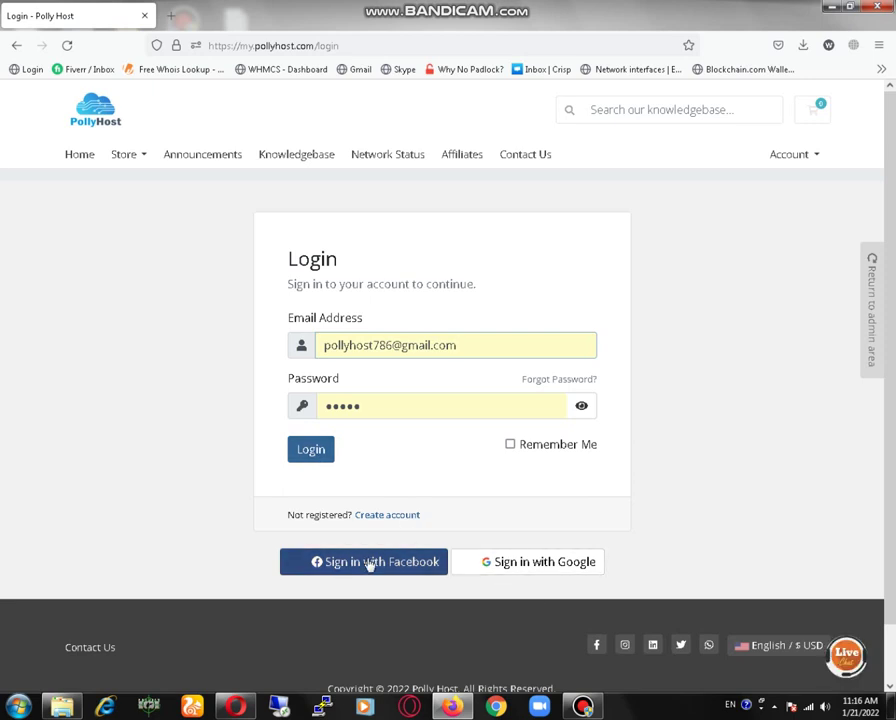
left_click(561, 566)
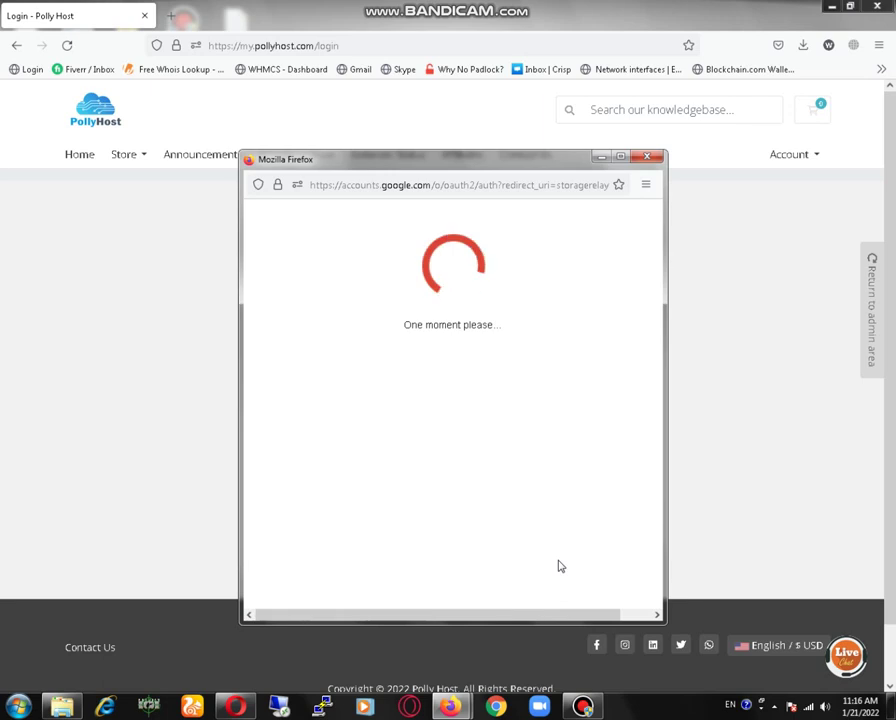
left_click(560, 565)
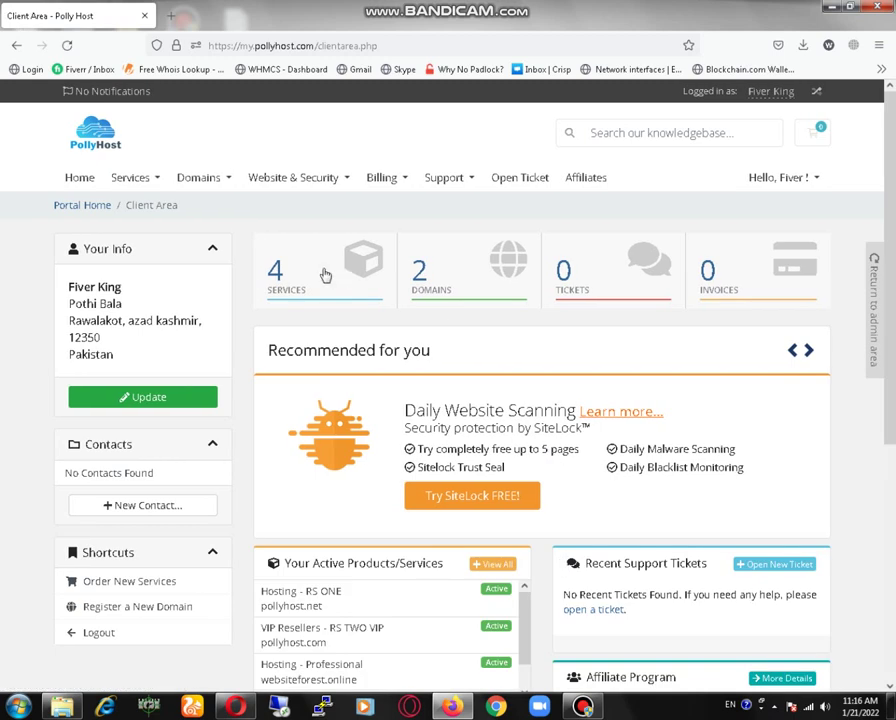
From Services, pick websiteforest.online's Professional package and log in to its cPanel.
left_click(302, 283)
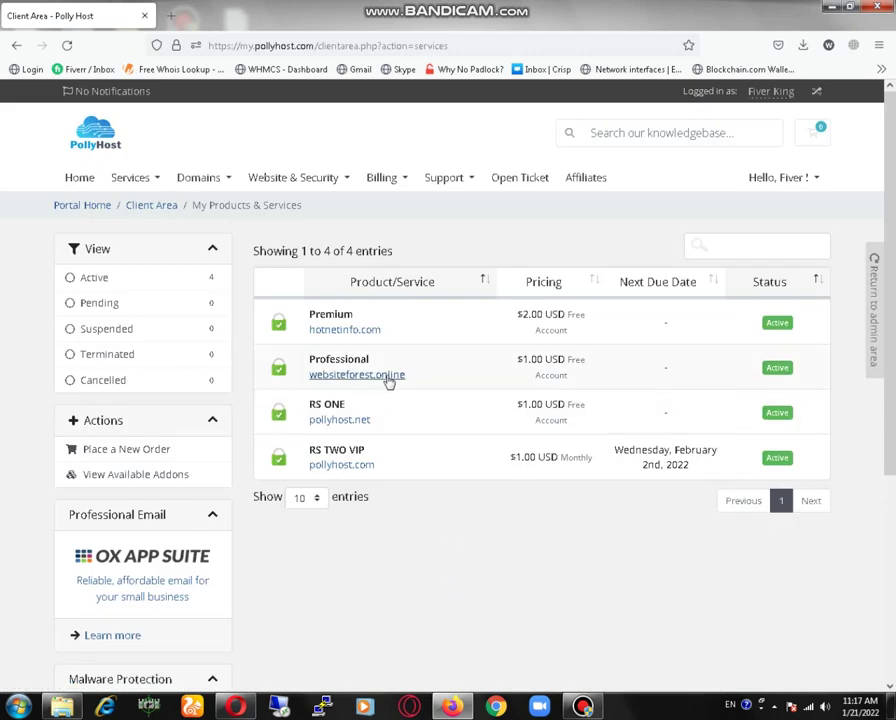
left_click(476, 371)
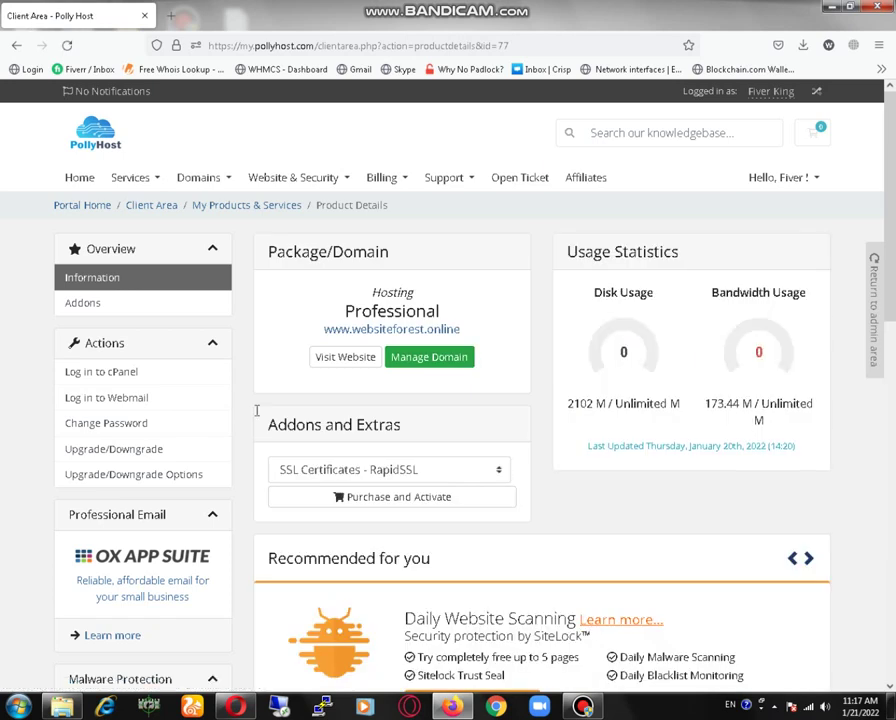
left_click(103, 377)
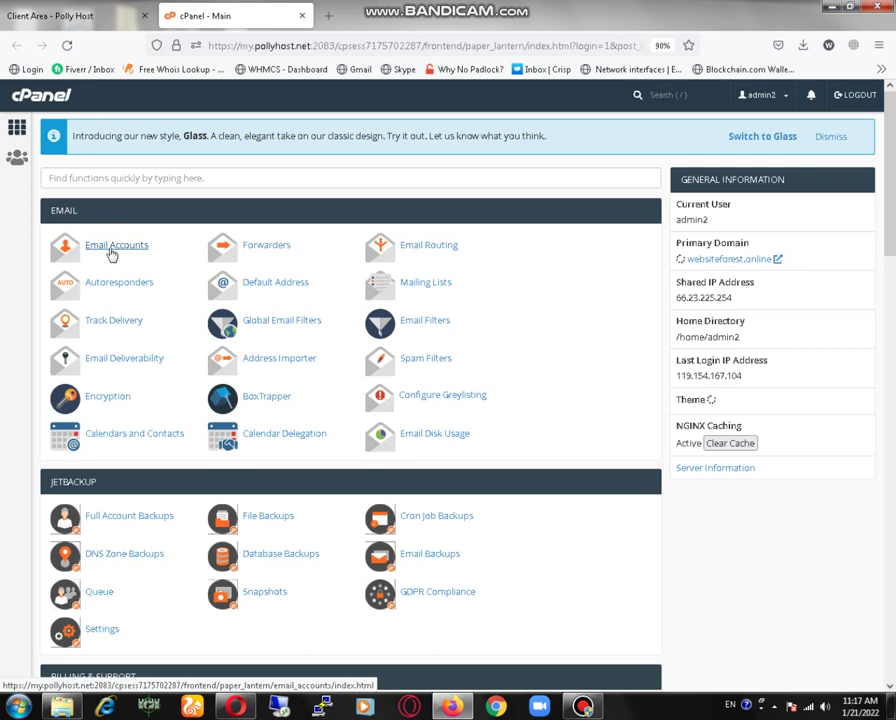
Open Email Accounts from cPanel's EMAIL section.
left_click(116, 246)
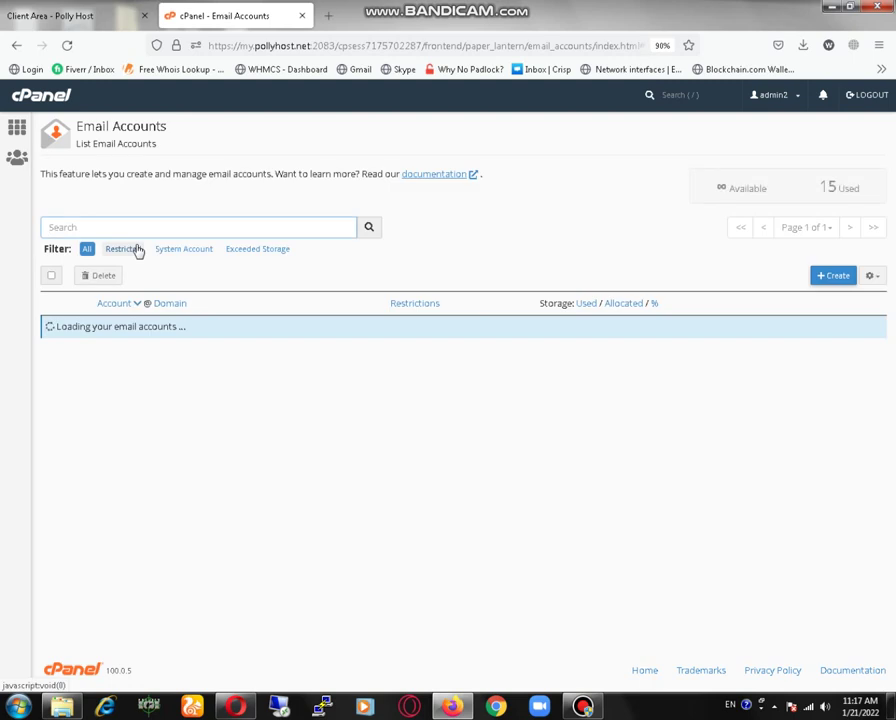
left_click(822, 277)
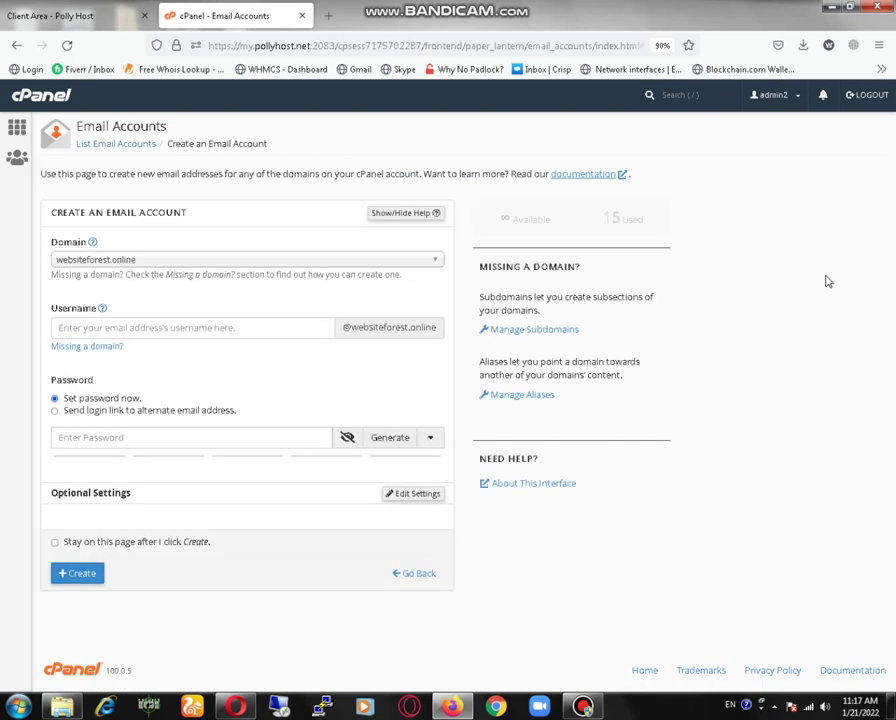
left_click(276, 336)
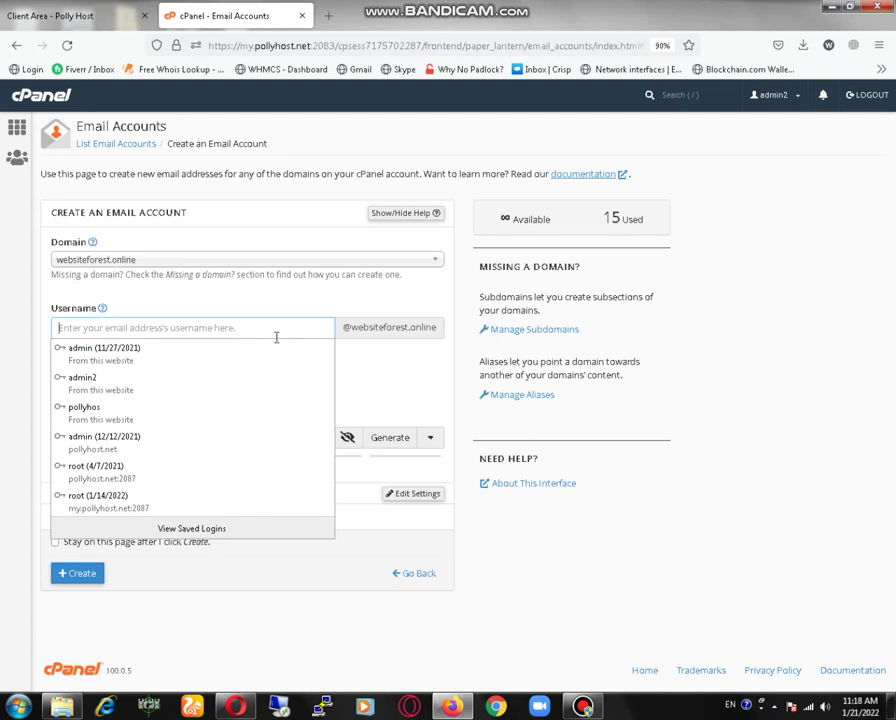
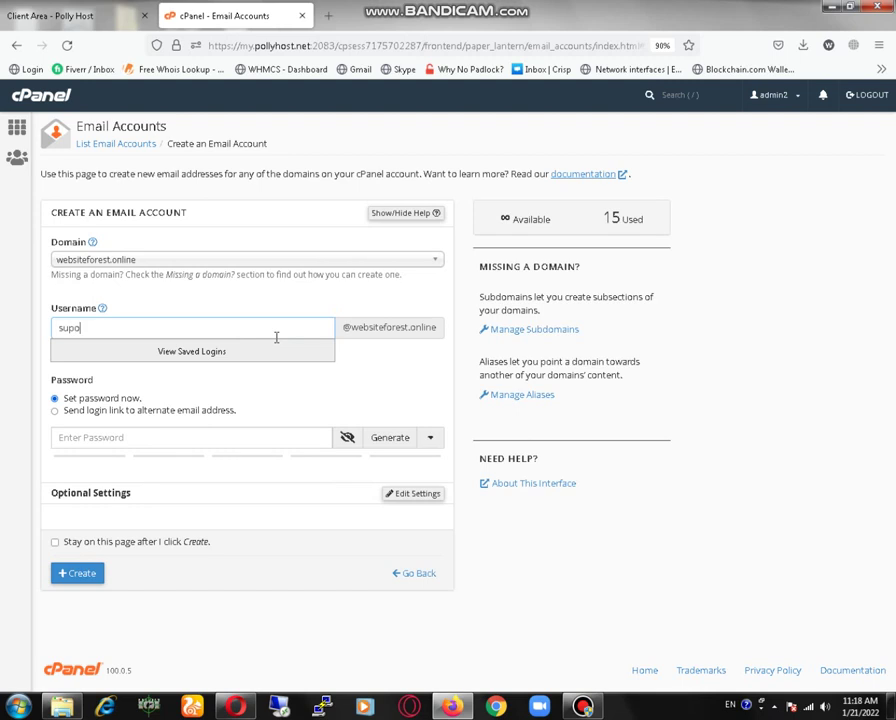
Generate a strong password, select it for copying, and create the account.
left_click(388, 443)
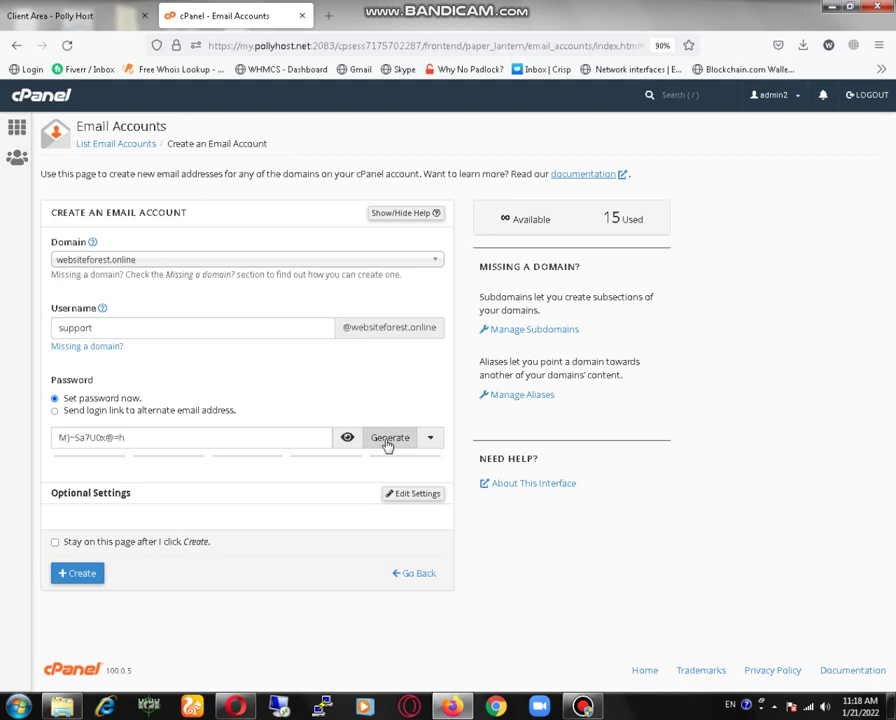
left_click(178, 437)
left_click_drag(178, 437, 18, 445)
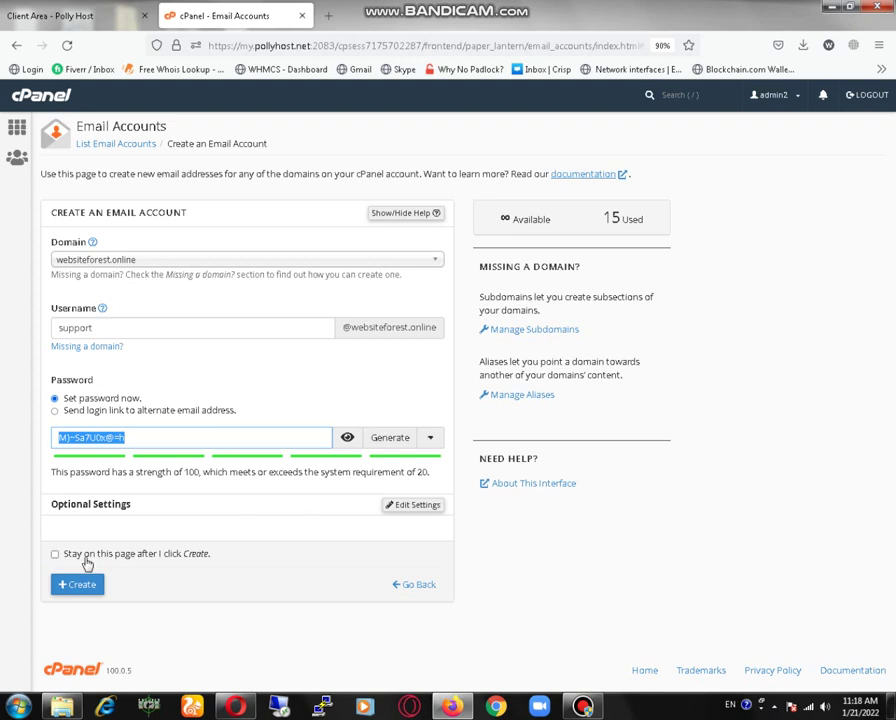
left_click(83, 588)
left_click(83, 586)
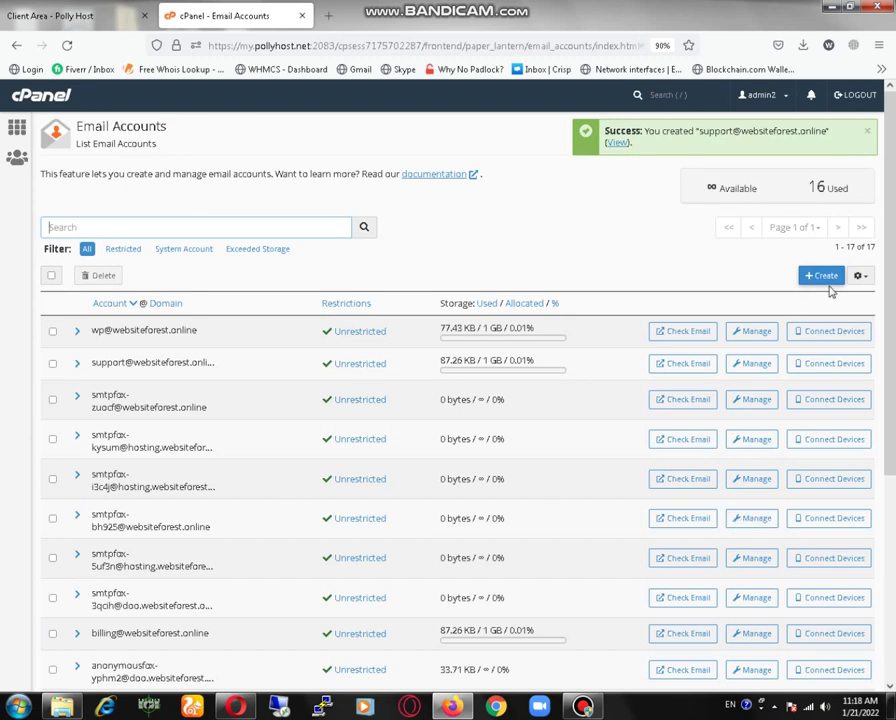
Filter the accounts list by 'support' and launch Check Email for that account.
left_click(316, 230)
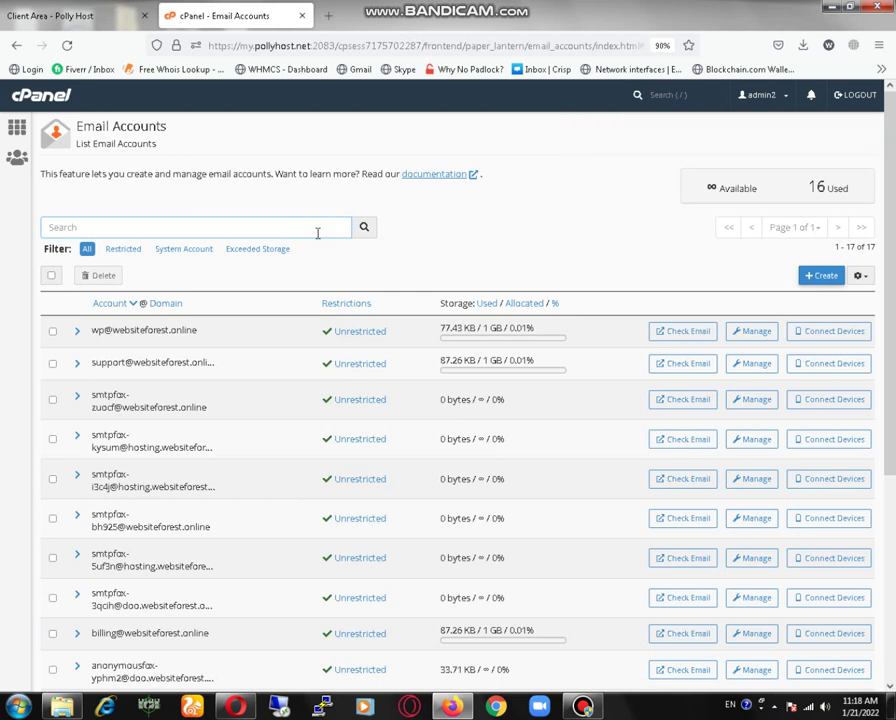
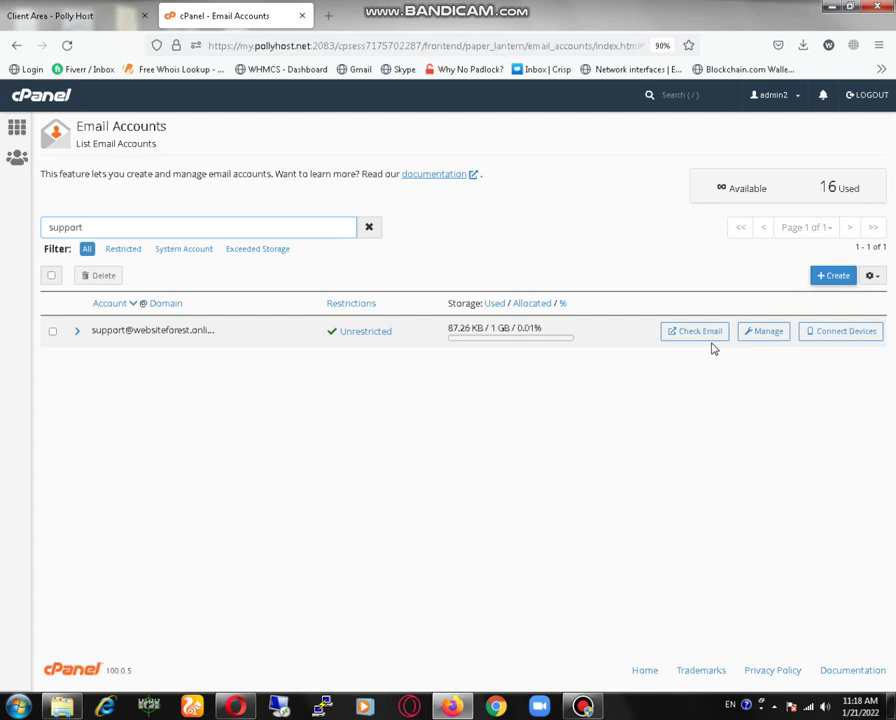
left_click(681, 339)
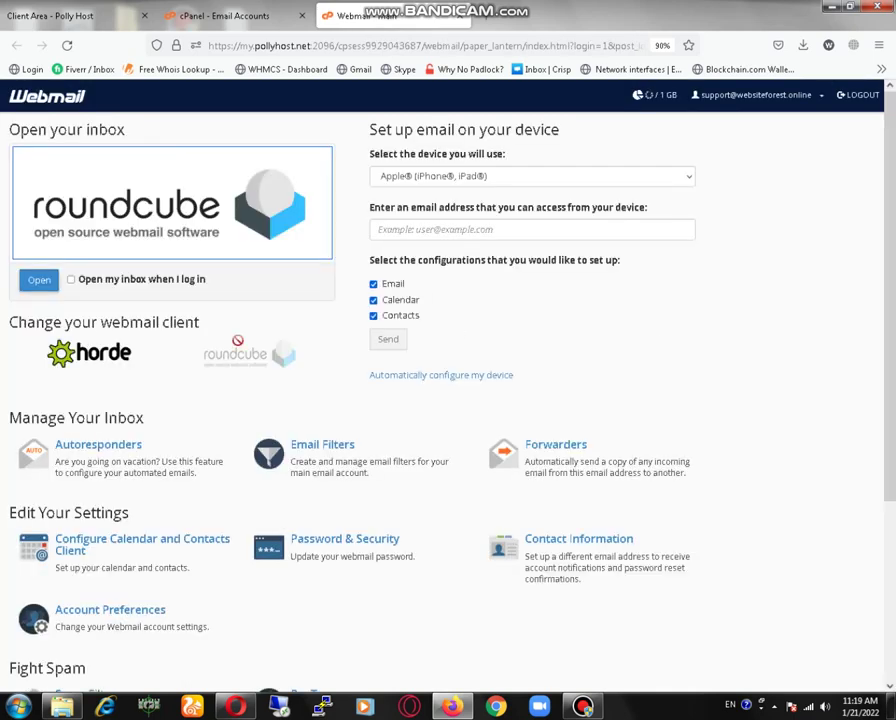
Open the support inbox in Roundcube, dismiss the colour-scheme prompt, then close the tab.
left_click(39, 281)
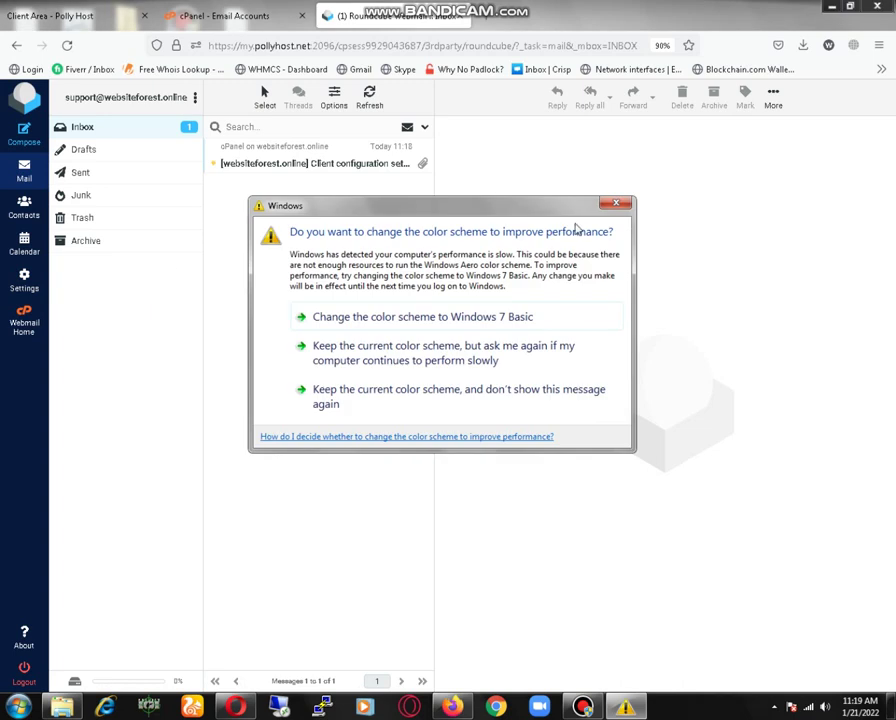
left_click(616, 204)
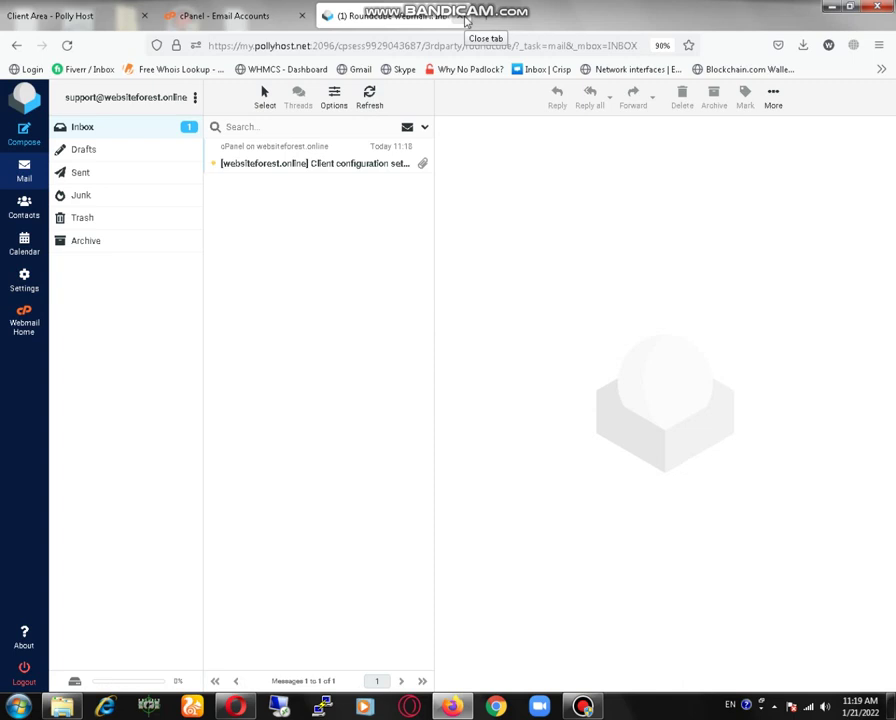
left_click(467, 18)
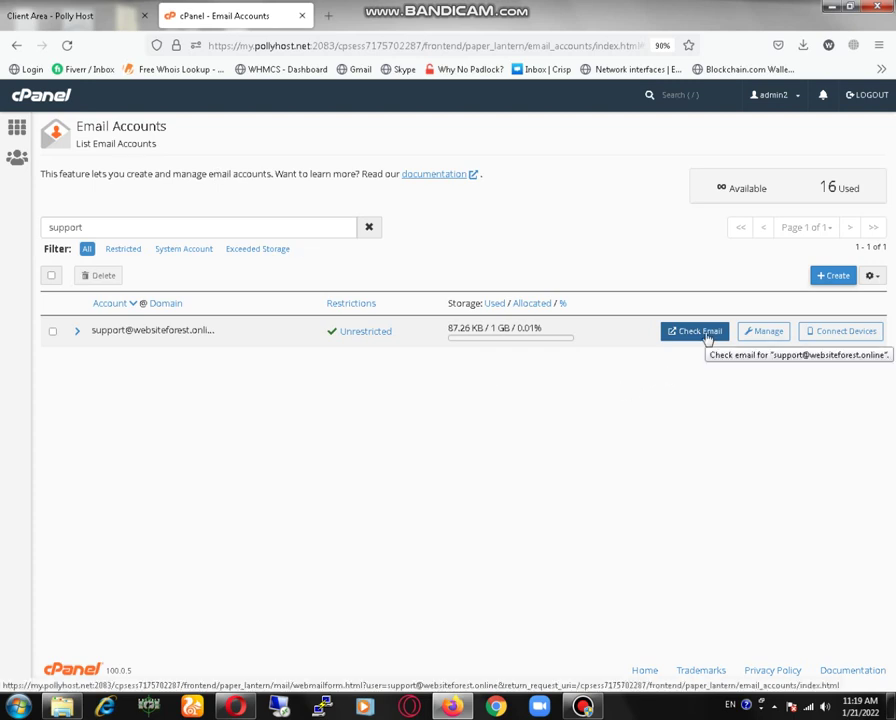
Review the support account's Manage page settings, then close the cPanel tab.
left_click(763, 336)
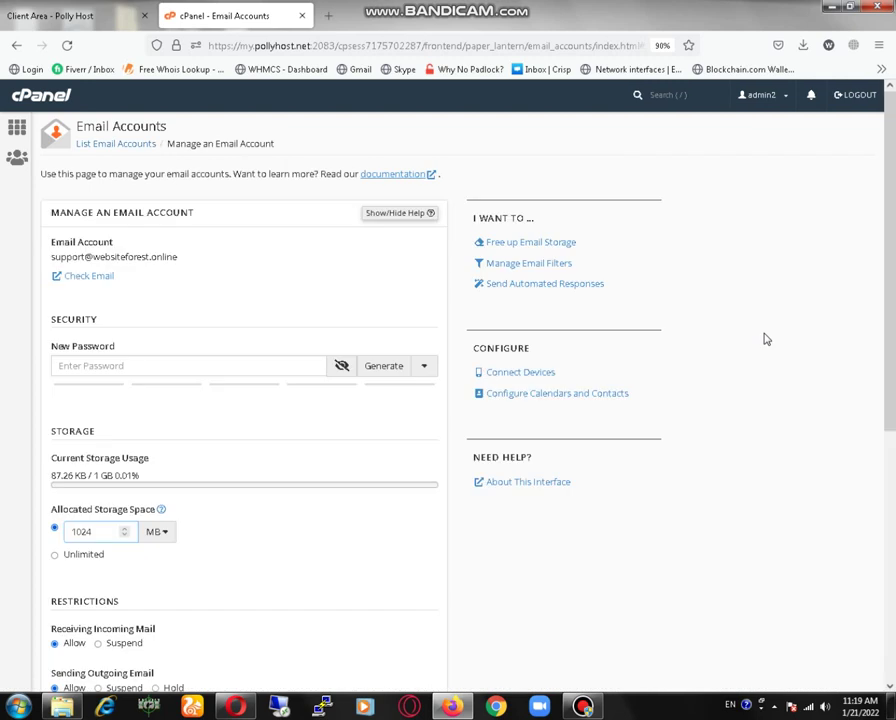
scroll(334, 498, "down", 3)
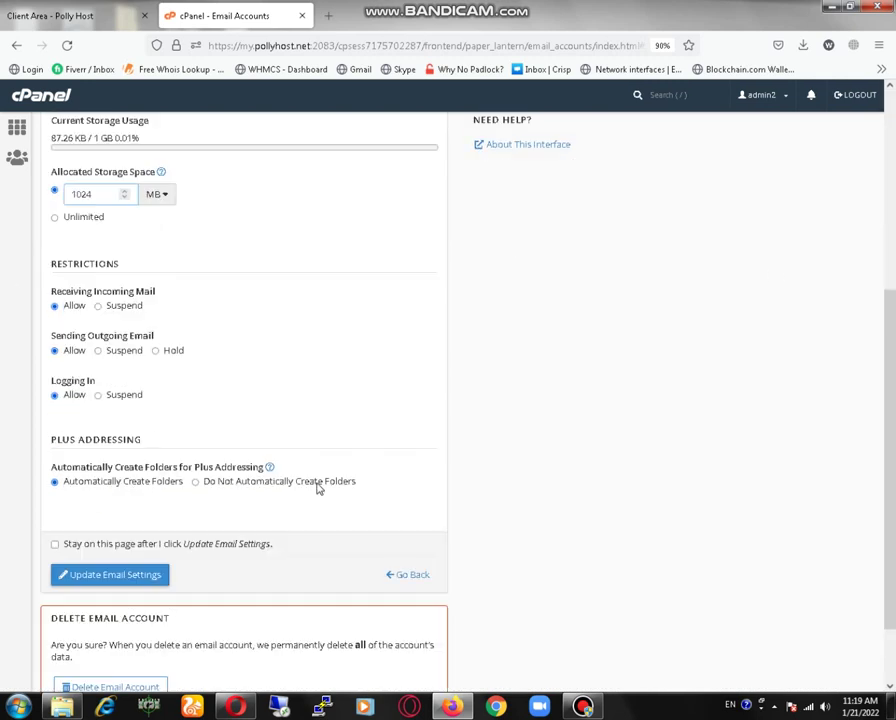
scroll(300, 418, "up", 3)
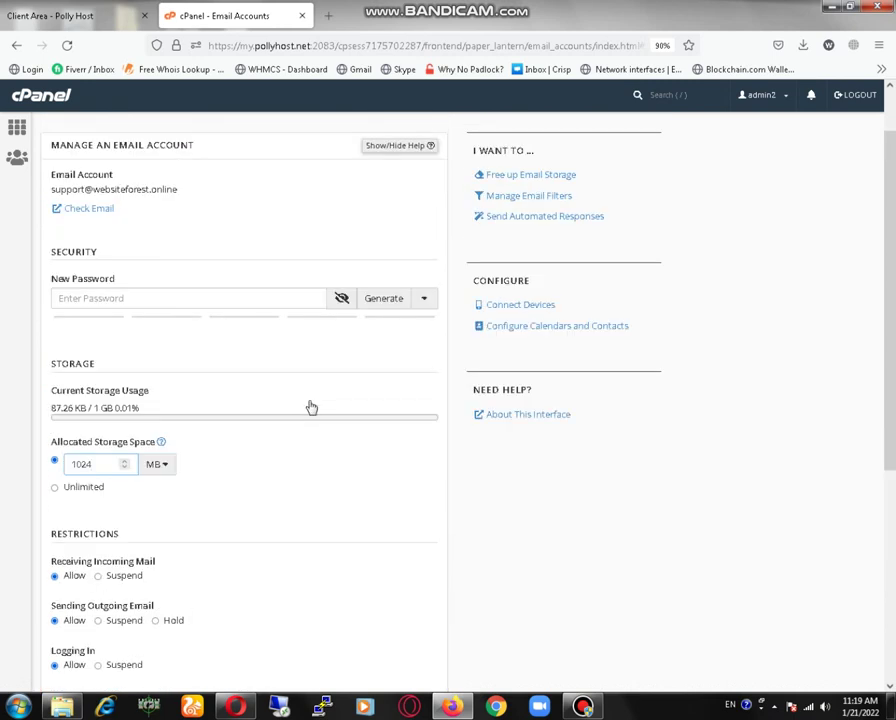
scroll(310, 406, "down", 3)
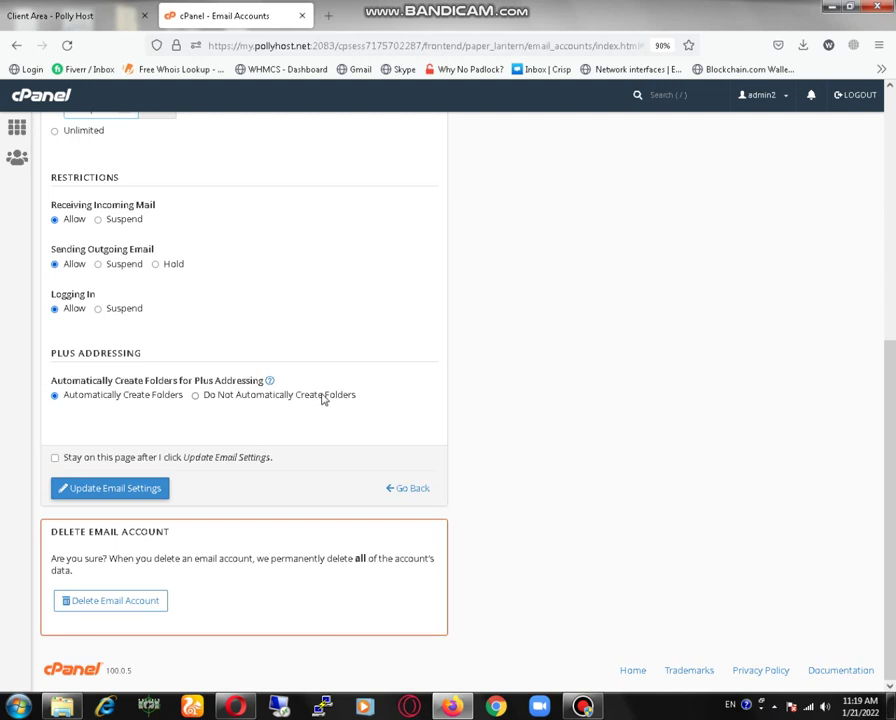
scroll(322, 396, "up", 4)
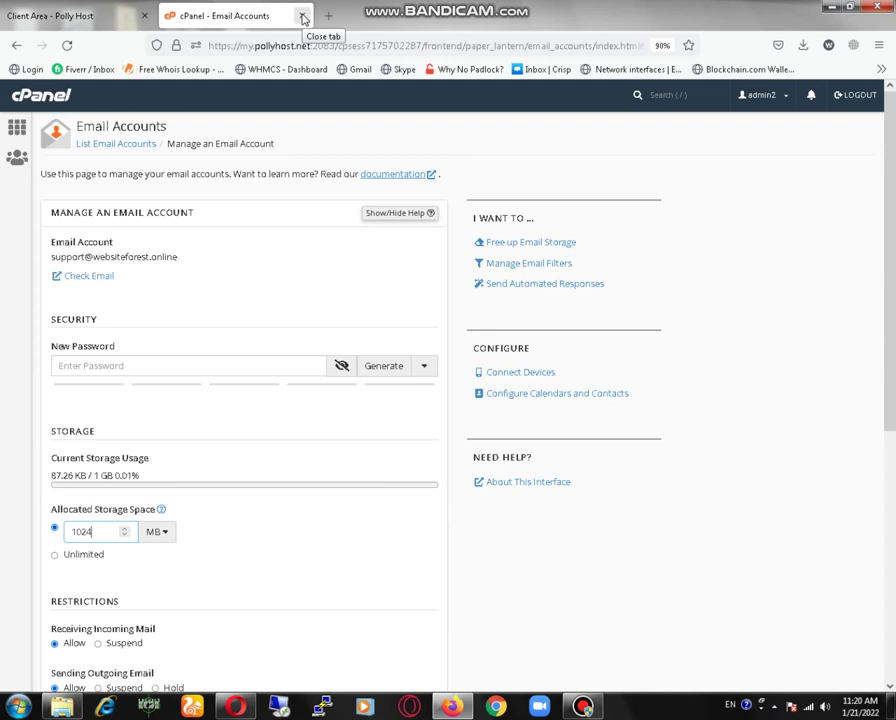
left_click(303, 17)
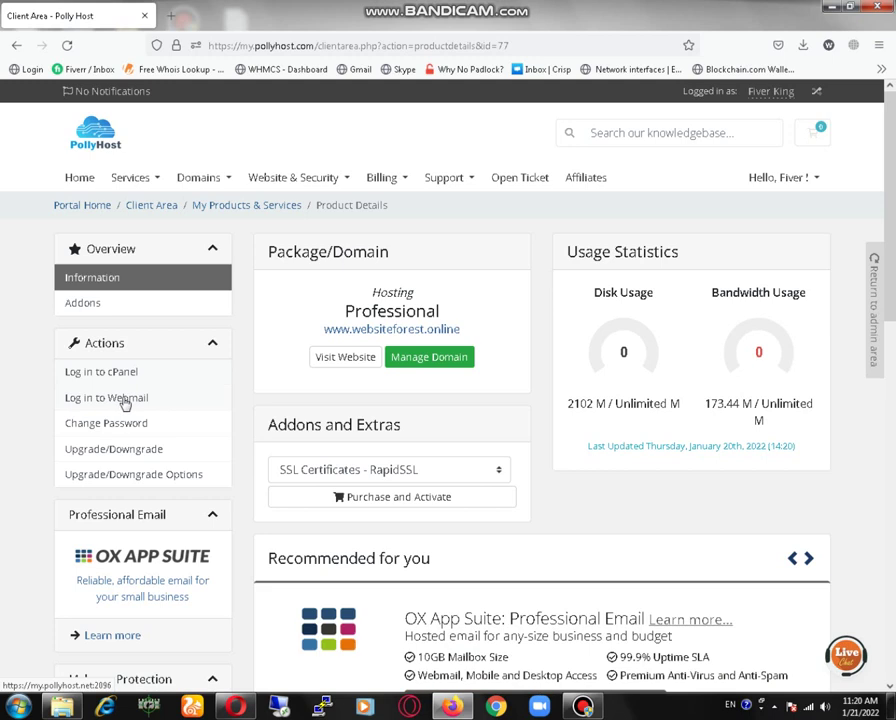
Choose Log in to Webmail from the hosting details' Actions sidebar.
left_click(125, 400)
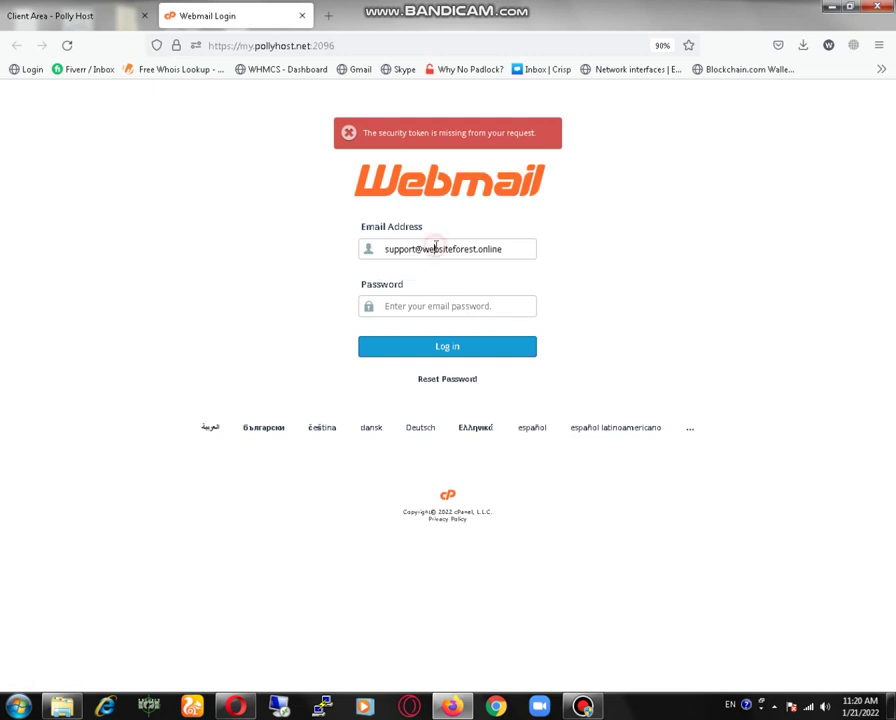
left_click(430, 306)
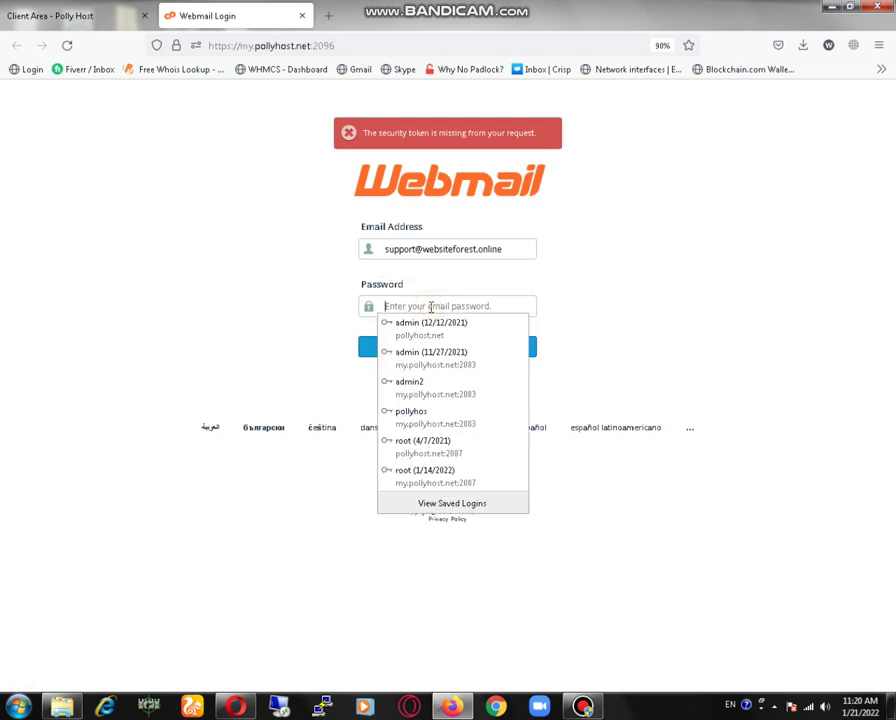
key("ctrl+v")
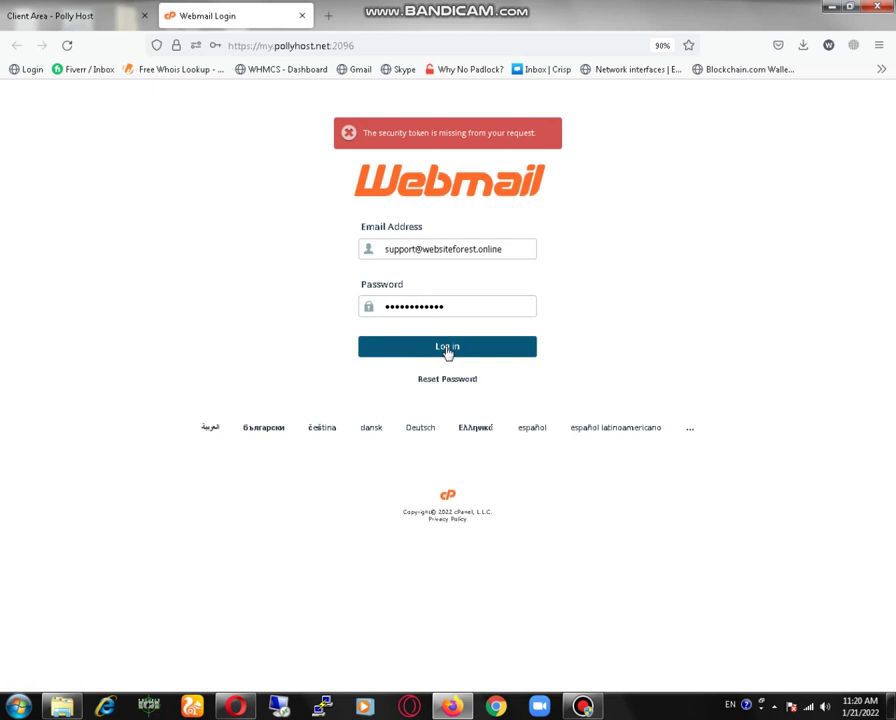
left_click(447, 350)
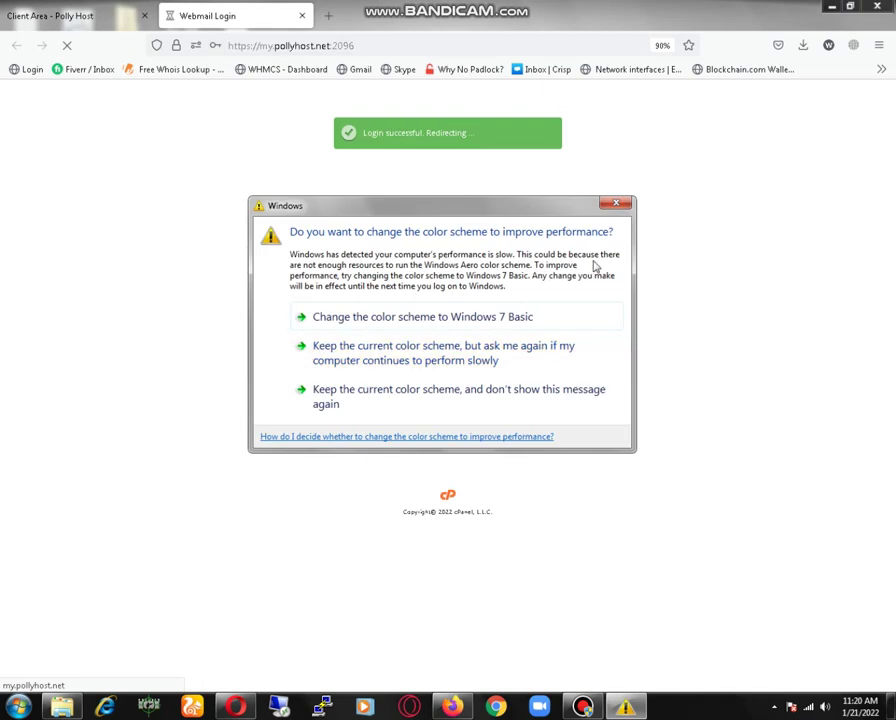
left_click(615, 205)
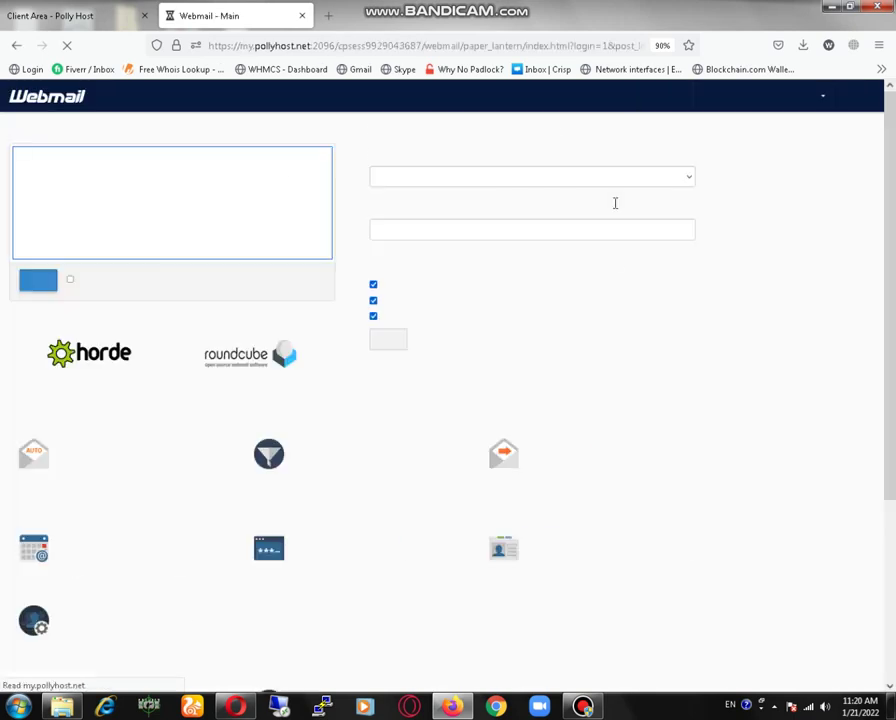
left_click(41, 283)
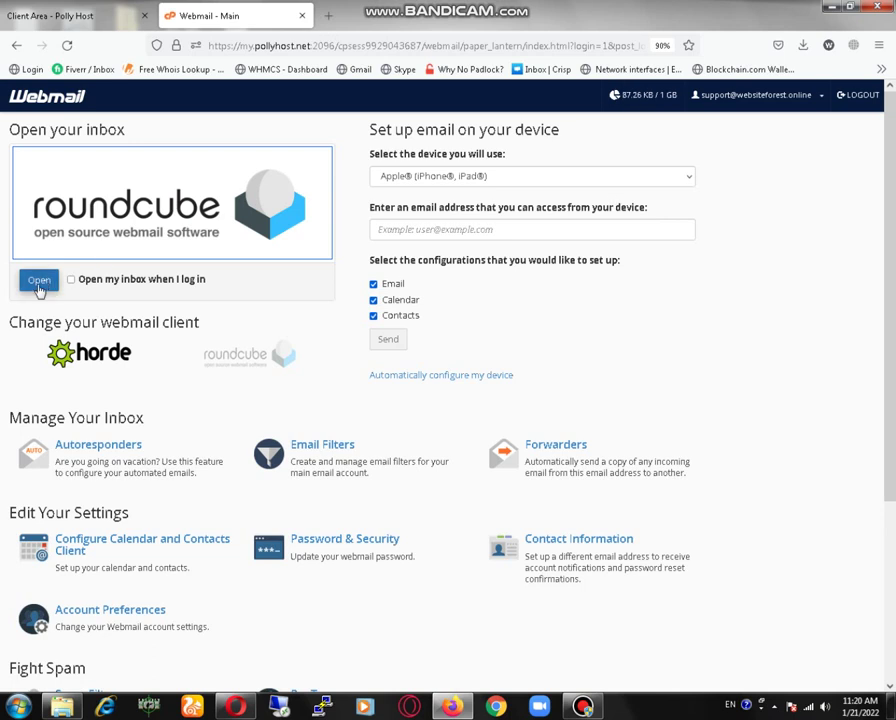